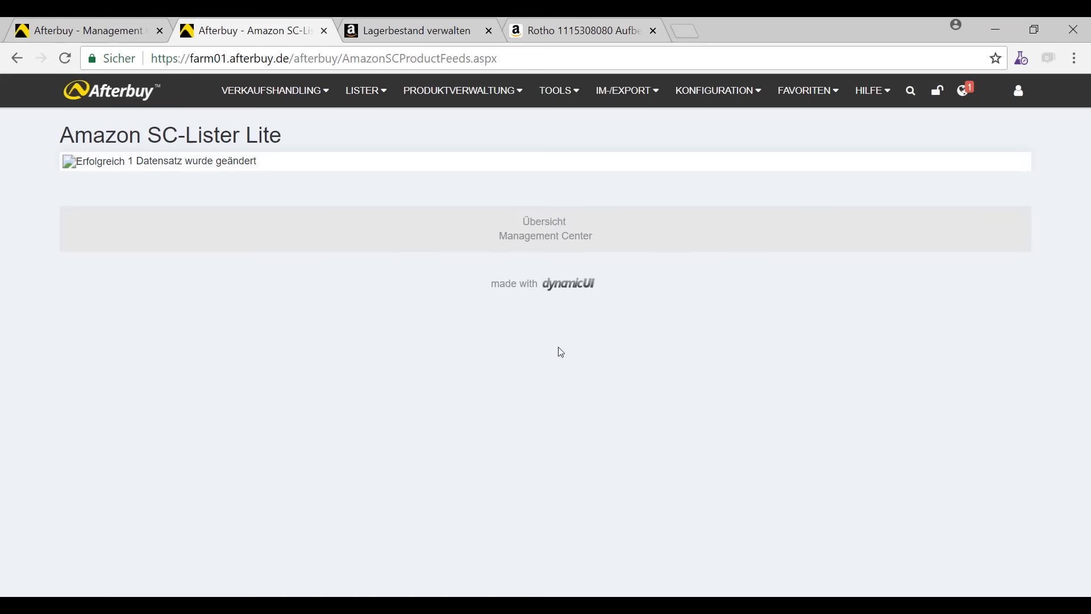
Open the Rotho storage box's record from the SC-Lister Lite overview and review its price, stock, automatic sync and send options
{"action": "left_click", "coordinate": [544, 228]}
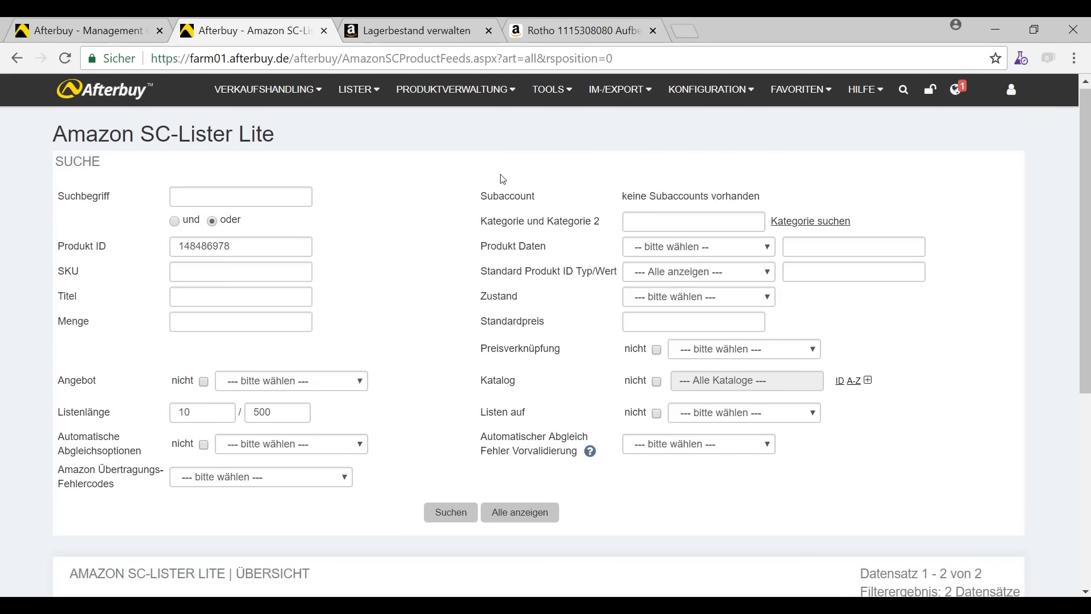
{"action": "scroll", "coordinate": [498, 179], "scroll_direction": "down", "scroll_amount": 1}
{"action": "scroll", "coordinate": [487, 162], "scroll_direction": "down", "scroll_amount": 3}
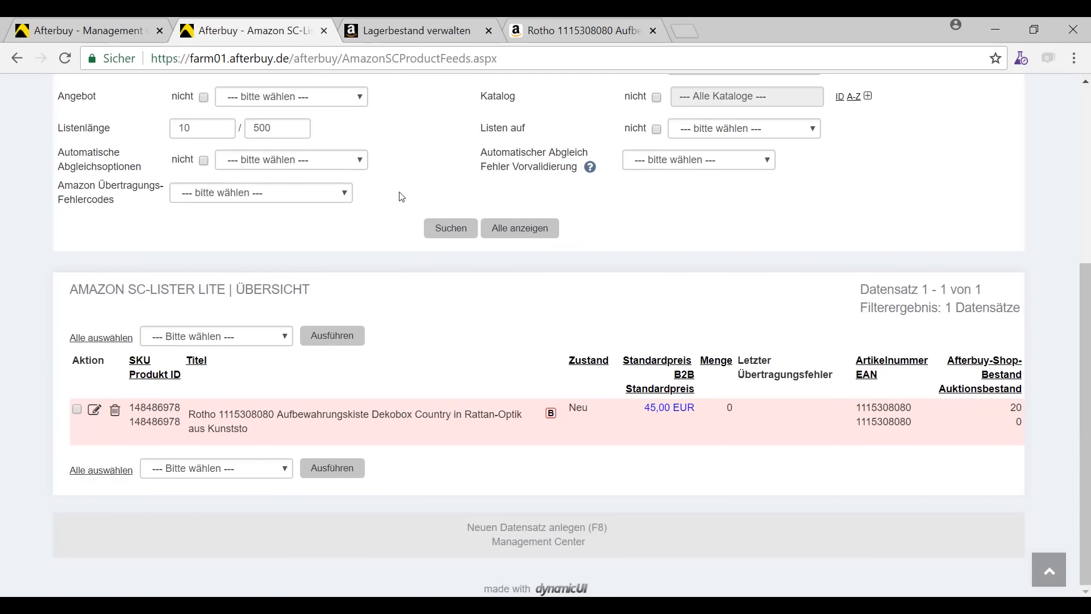
{"action": "left_click", "coordinate": [102, 411]}
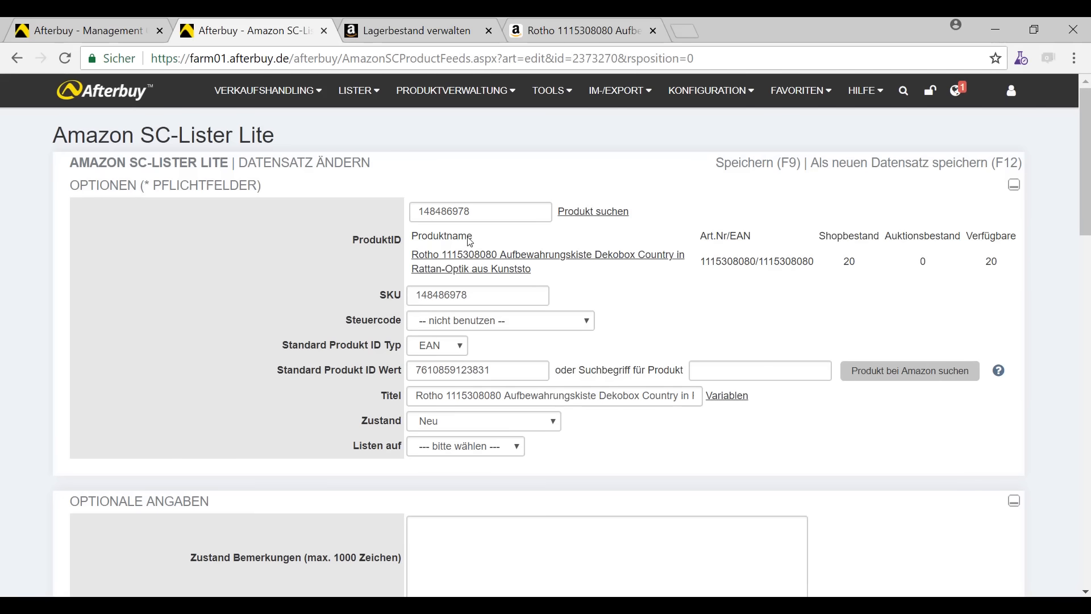
{"action": "scroll", "coordinate": [449, 353], "scroll_direction": "down", "scroll_amount": 10}
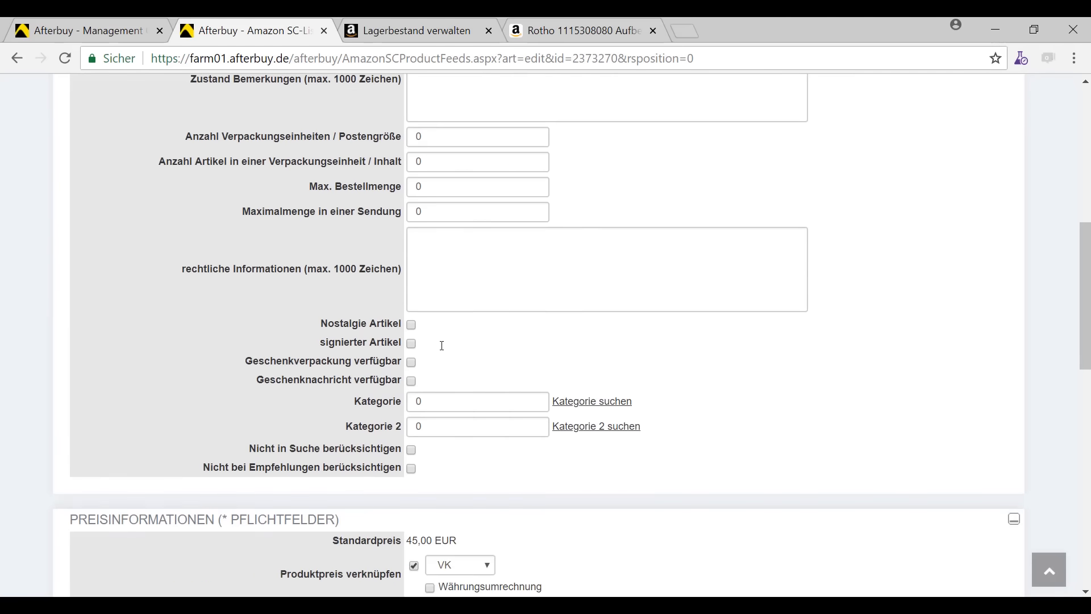
{"action": "scroll", "coordinate": [445, 348], "scroll_direction": "down", "scroll_amount": 7}
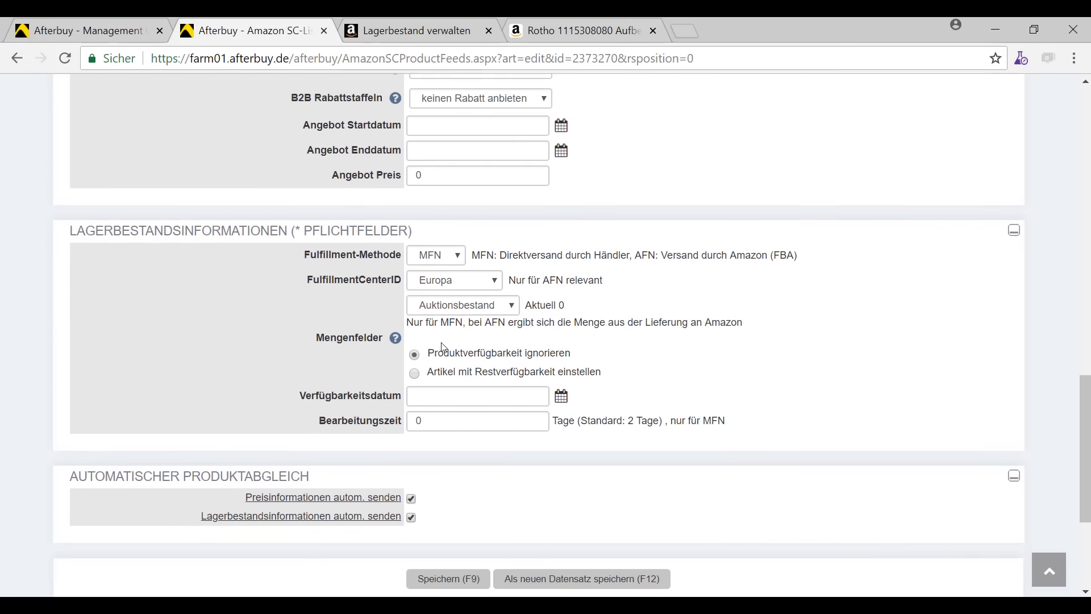
{"action": "scroll", "coordinate": [469, 390], "scroll_direction": "down", "scroll_amount": 3}
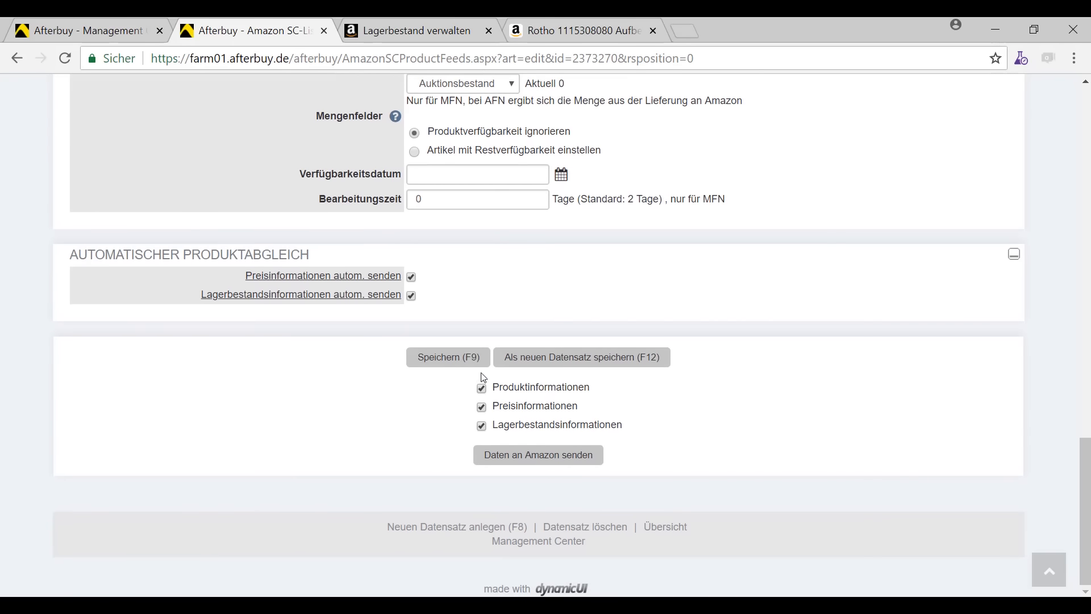
{"action": "left_click", "coordinate": [419, 26]}
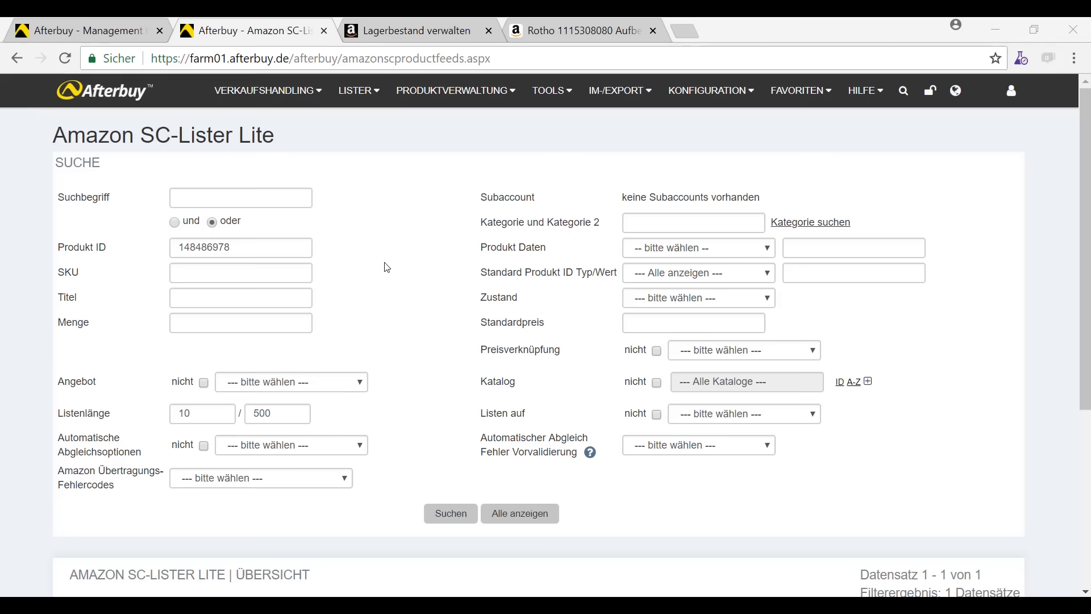
Open the Amazon processing reports and examine the Inventory, Price and Product messages with their error and warning columns
{"action": "left_click", "coordinate": [302, 101]}
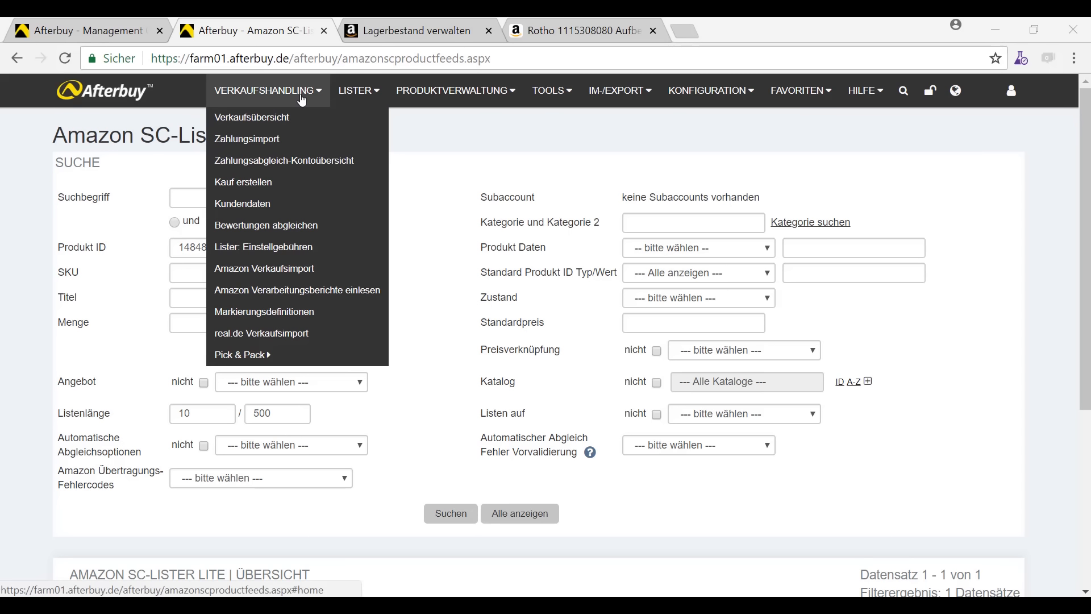
{"action": "left_click", "coordinate": [289, 291]}
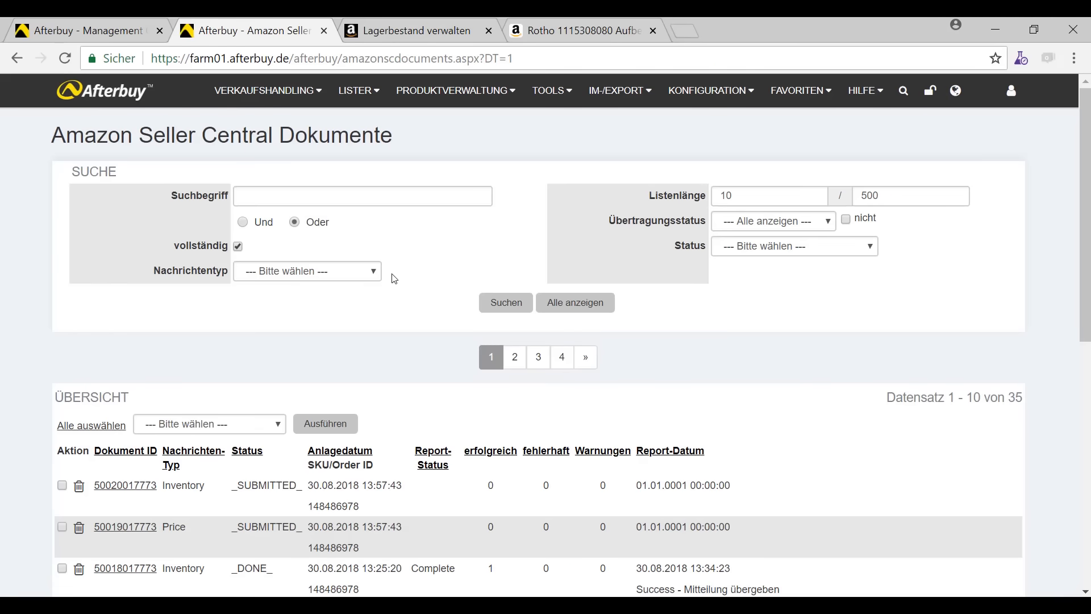
{"action": "scroll", "coordinate": [392, 261], "scroll_direction": "down", "scroll_amount": 3}
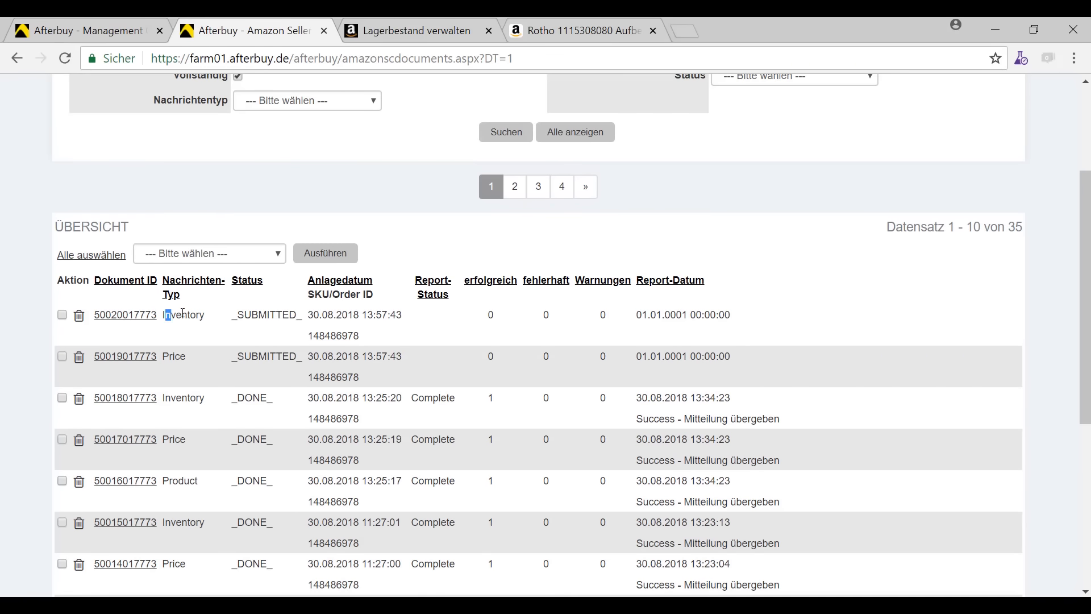
{"action": "left_click_drag", "start_coordinate": [165, 316], "coordinate": [219, 316]}
{"action": "left_click_drag", "start_coordinate": [163, 356], "coordinate": [187, 359]}
{"action": "left_click_drag", "start_coordinate": [164, 481], "coordinate": [209, 482]}
{"action": "double_click", "coordinate": [548, 314]}
{"action": "double_click", "coordinate": [603, 316]}
{"action": "scroll", "coordinate": [522, 293], "scroll_direction": "up", "scroll_amount": 1}
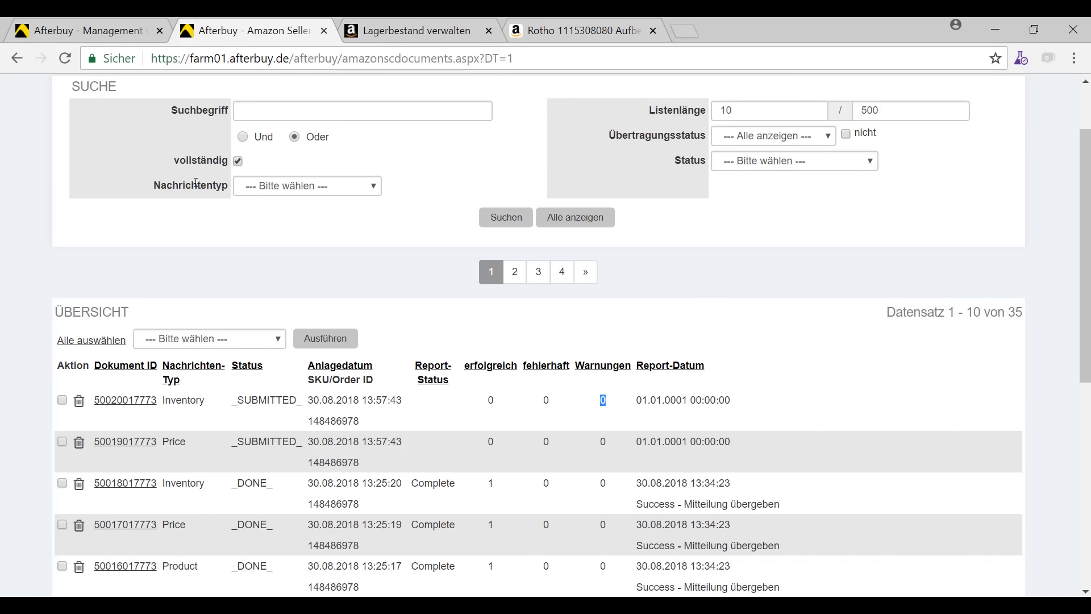
{"action": "scroll", "coordinate": [377, 285], "scroll_direction": "down", "scroll_amount": 1}
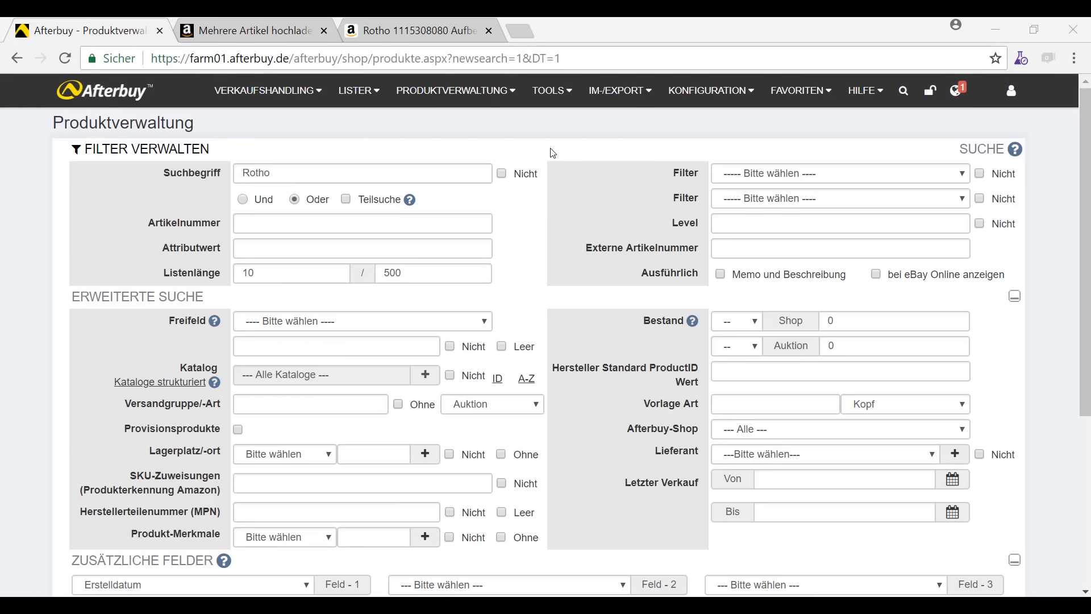
Open the manager for Amazon product lister templates and list all existing templates
{"action": "left_click", "coordinate": [364, 102]}
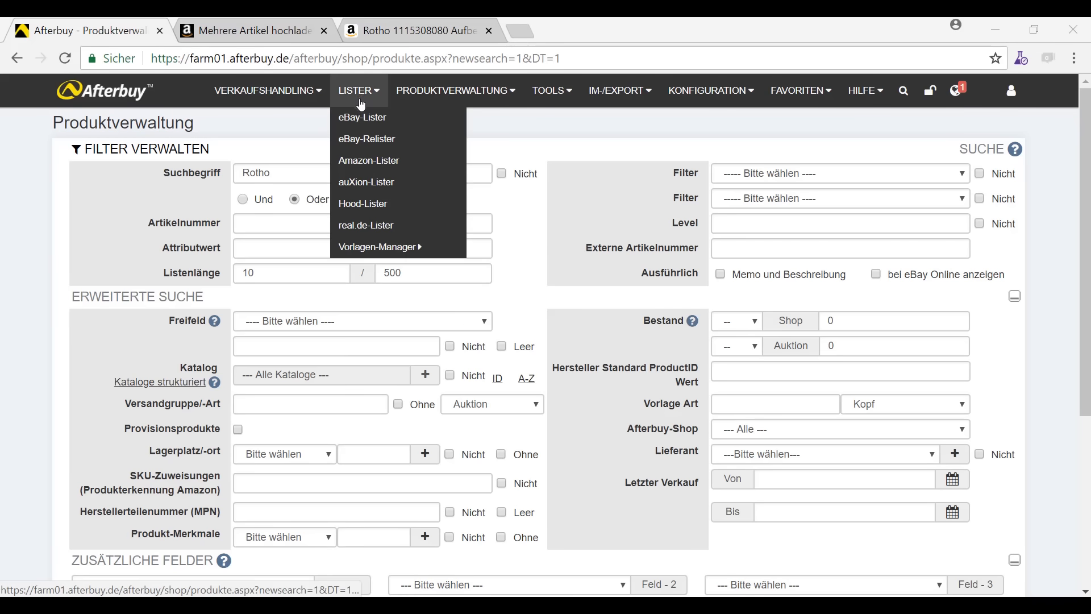
{"action": "mouse_move", "coordinate": [419, 246]}
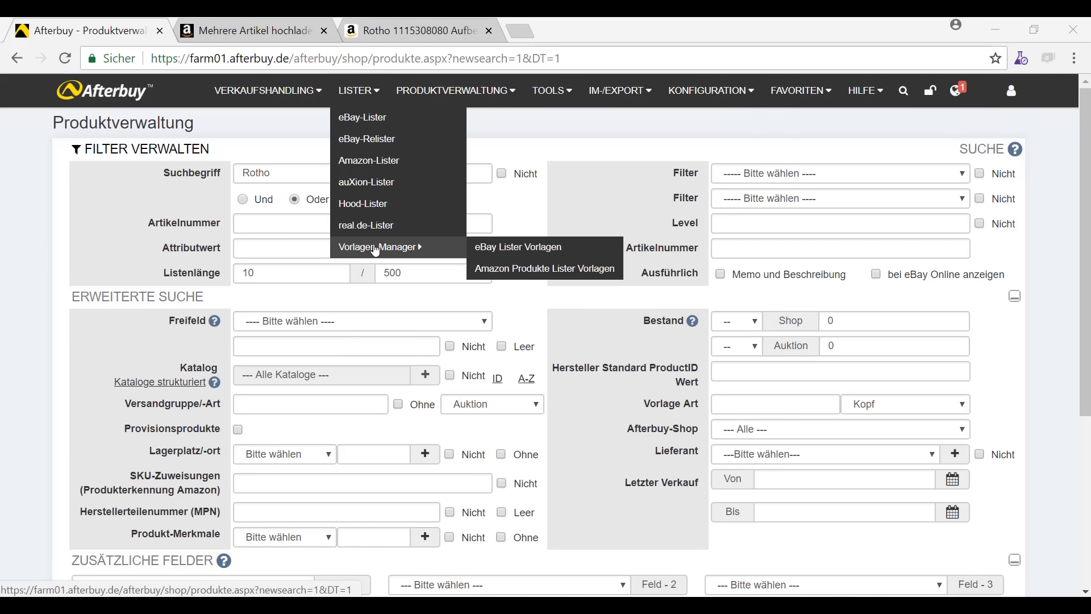
{"action": "left_click", "coordinate": [498, 271]}
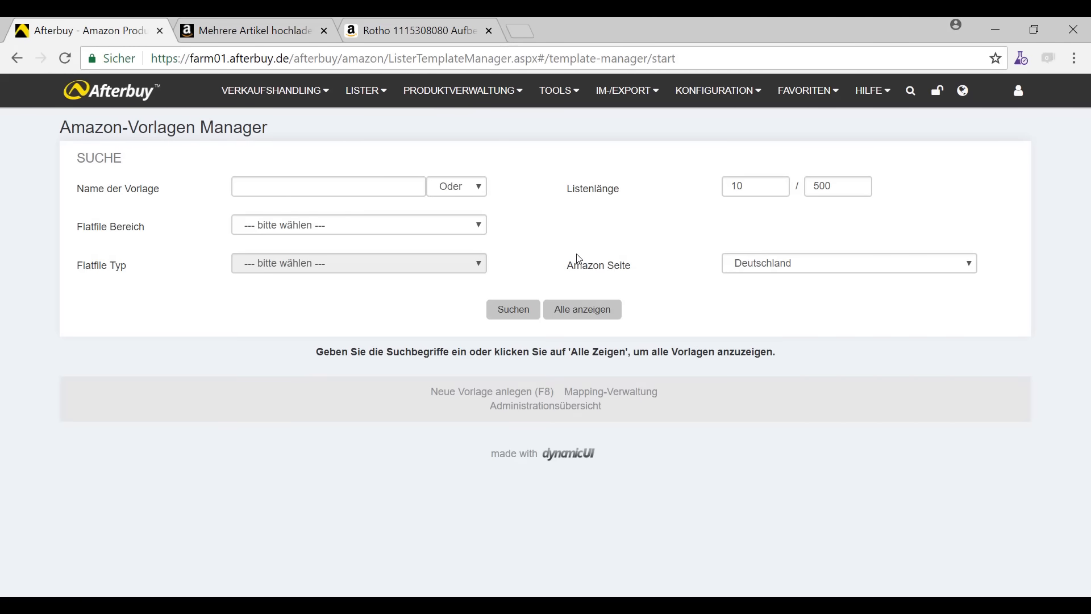
{"action": "left_click", "coordinate": [580, 310]}
{"action": "scroll", "coordinate": [579, 313], "scroll_direction": "down", "scroll_amount": 2}
{"action": "scroll", "coordinate": [580, 312], "scroll_direction": "down", "scroll_amount": 1}
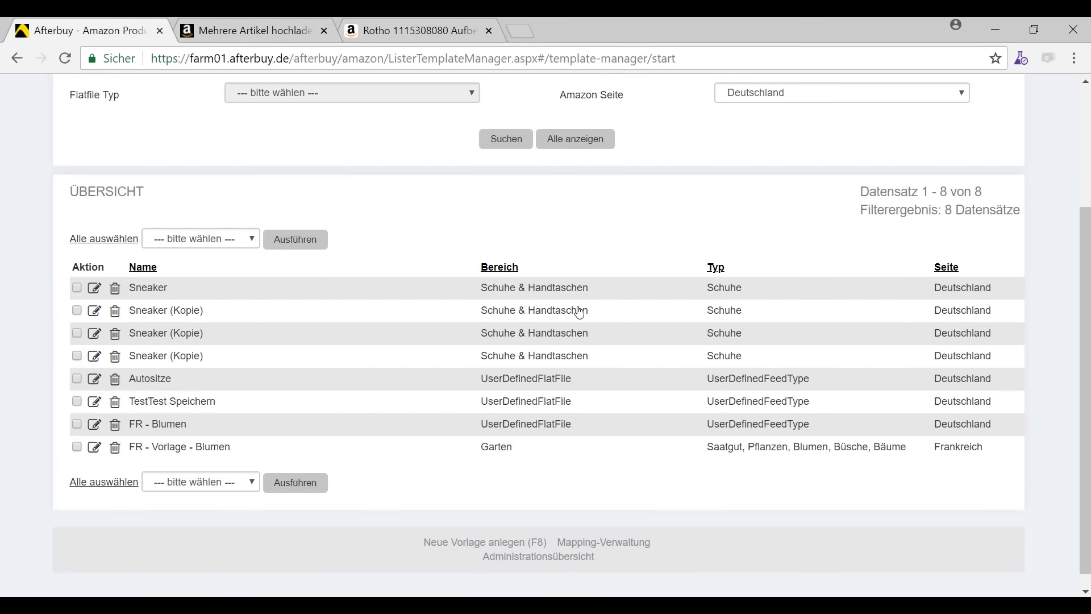
{"action": "scroll", "coordinate": [557, 289], "scroll_direction": "down", "scroll_amount": 1}
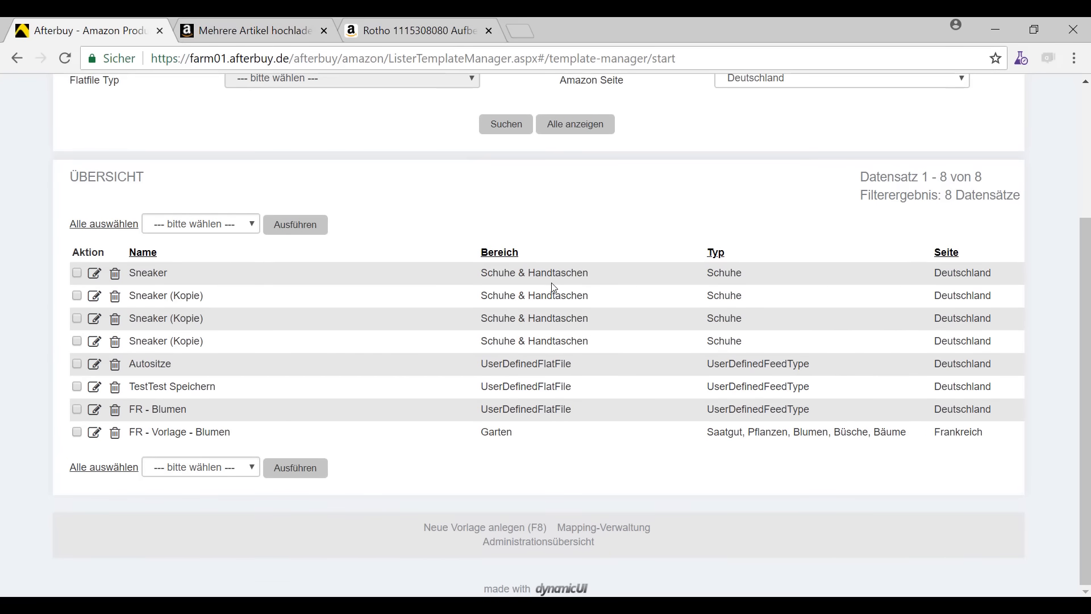
Start a new Amazon lister template and name it Vorlage
{"action": "left_click", "coordinate": [487, 530]}
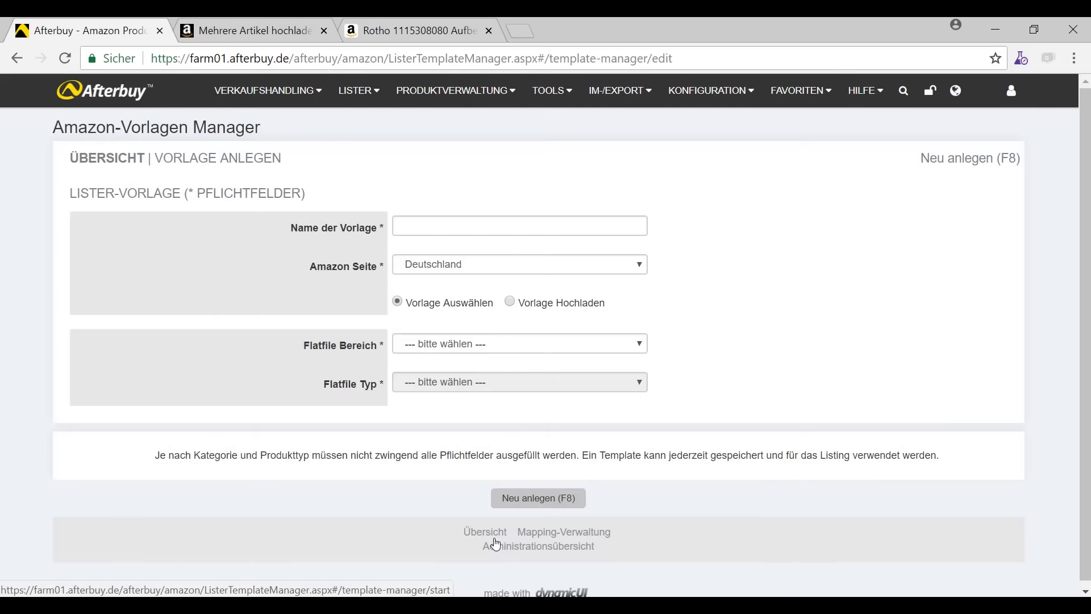
{"action": "left_click", "coordinate": [467, 230]}
{"action": "type", "text": "Vorlage"}
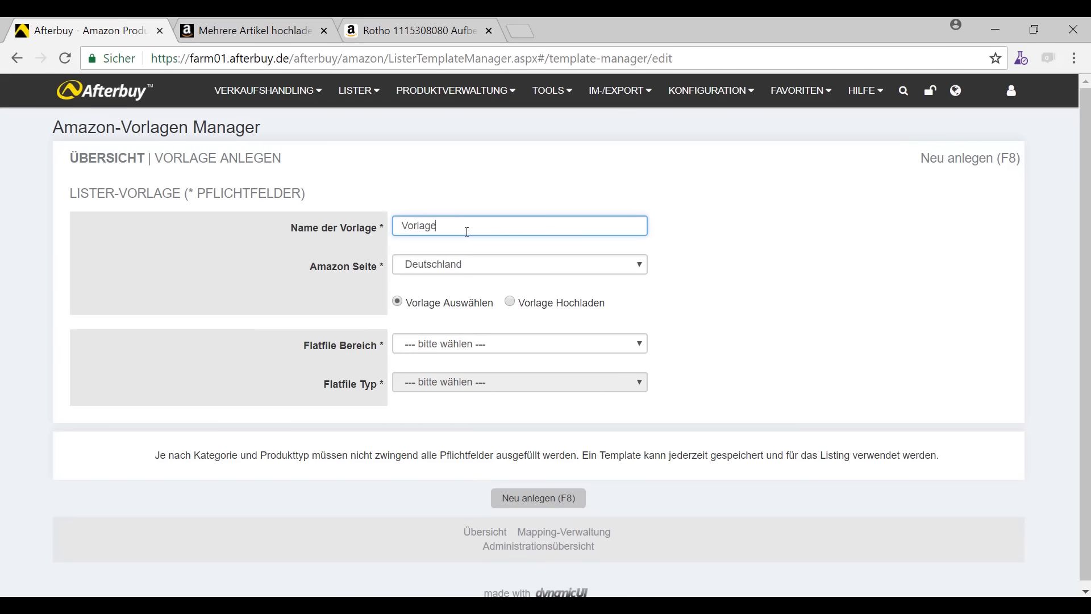
Set the template's Flatfile Bereich to Computer & Zubehör and its Flatfile Typ to Drucker
{"action": "left_click", "coordinate": [449, 345]}
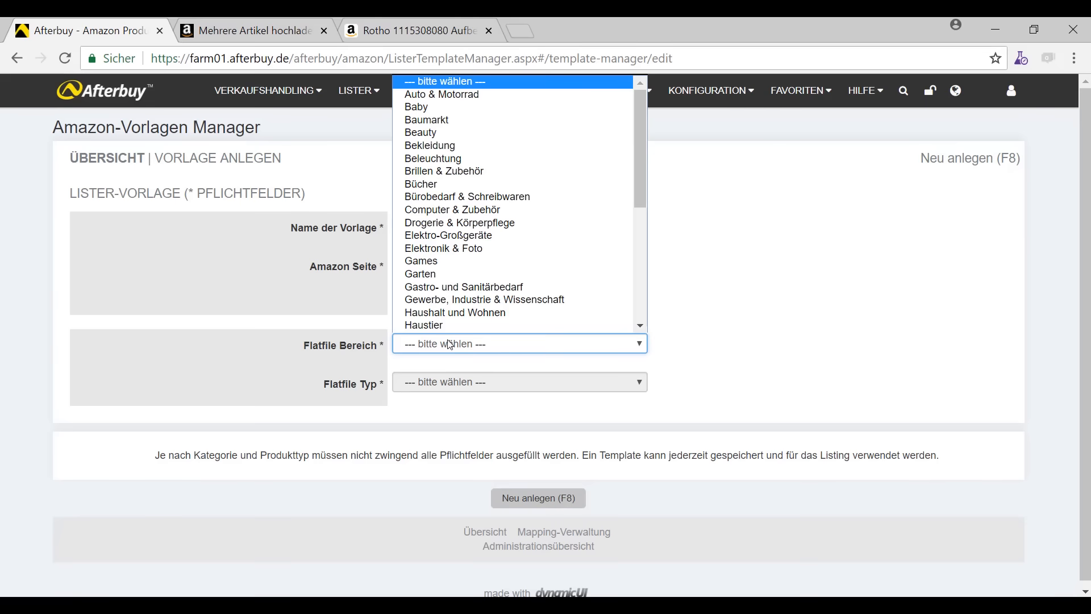
{"action": "scroll", "coordinate": [441, 197], "scroll_direction": "down", "scroll_amount": 1}
{"action": "left_click", "coordinate": [441, 197]}
{"action": "left_click", "coordinate": [422, 388]}
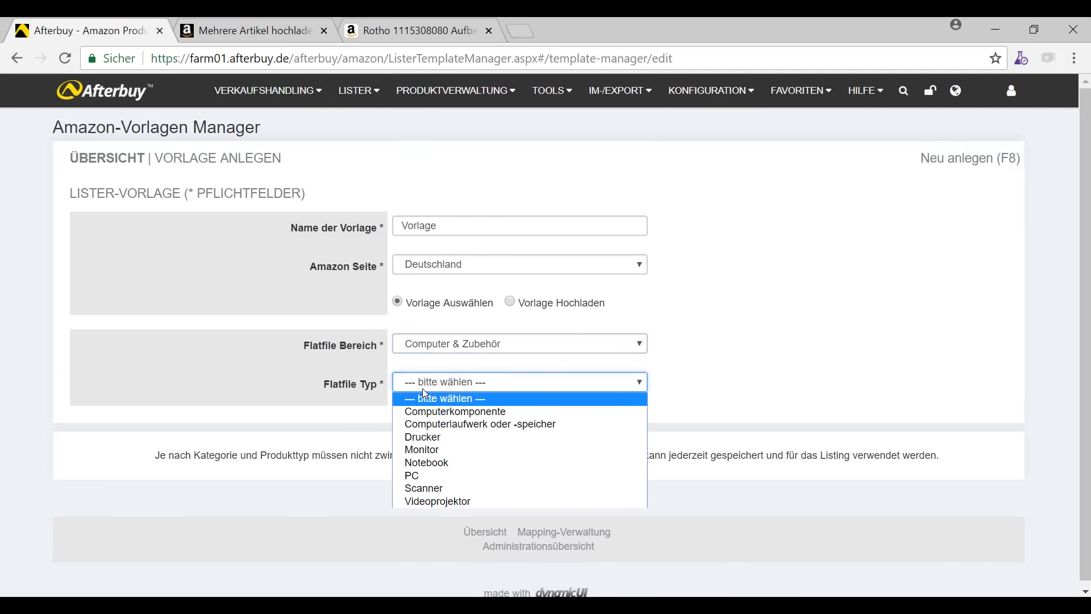
{"action": "left_click", "coordinate": [424, 433]}
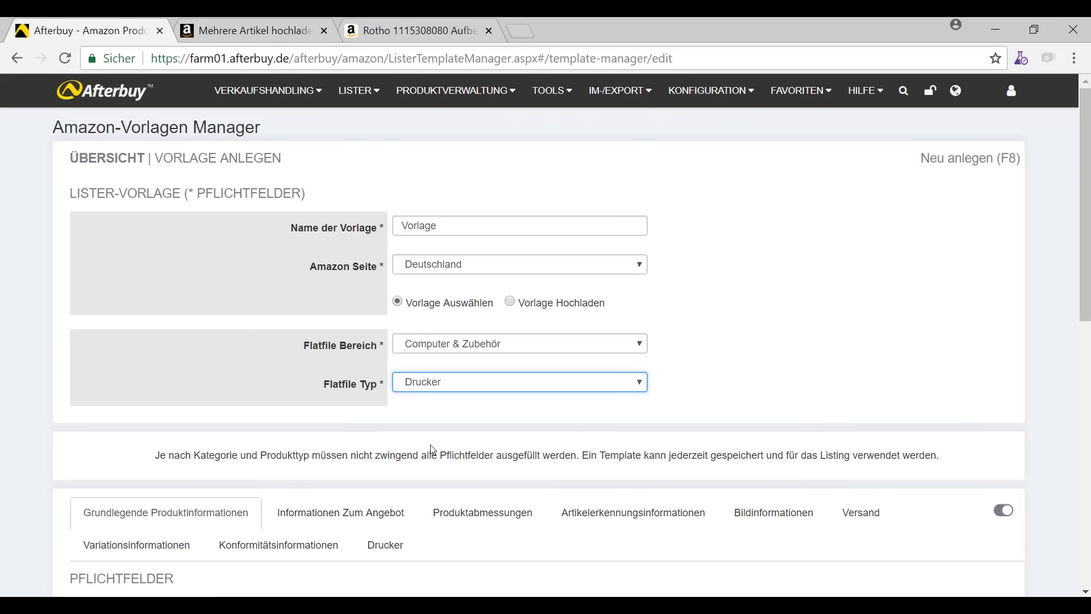
Set the template source to Vorlage Hochladen and open the inventory file creation page in Amazon Seller Central
{"action": "left_click", "coordinate": [511, 302]}
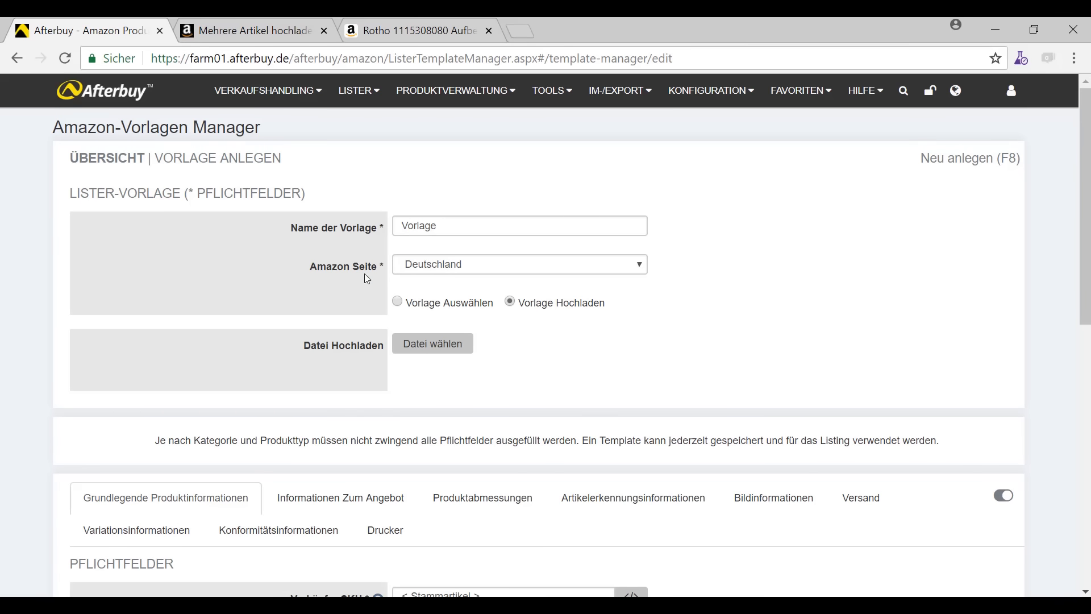
{"action": "left_click", "coordinate": [280, 23]}
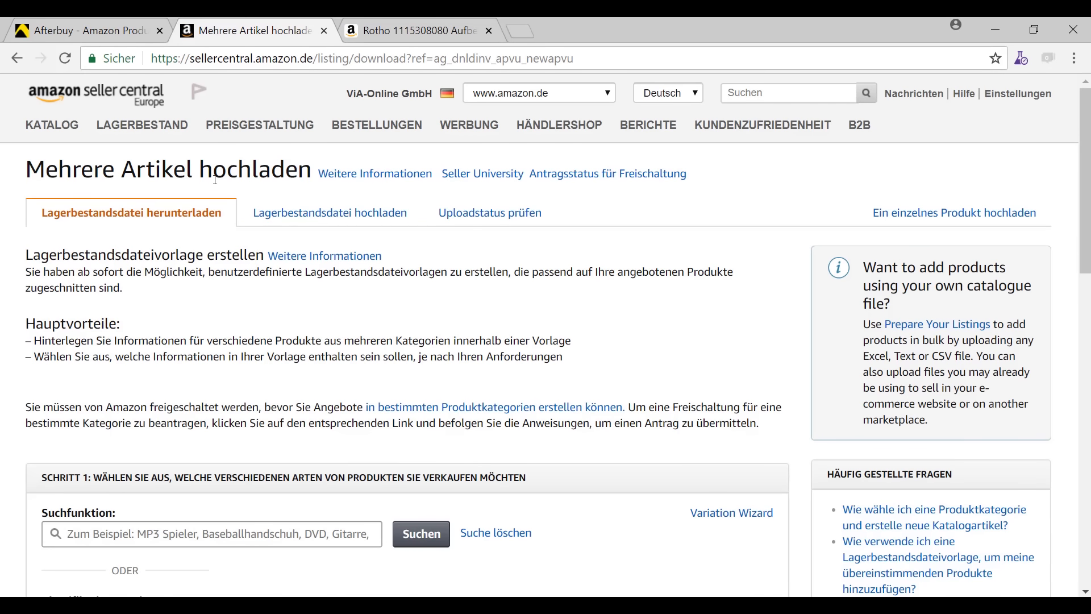
{"action": "mouse_move", "coordinate": [180, 135]}
{"action": "left_click", "coordinate": [184, 307]}
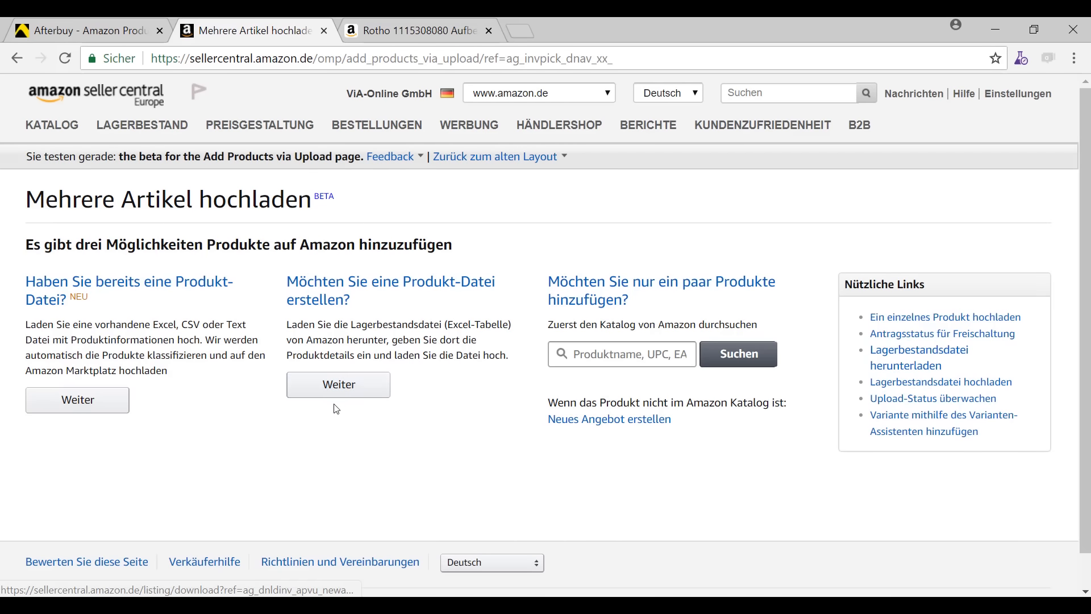
{"action": "left_click", "coordinate": [344, 395]}
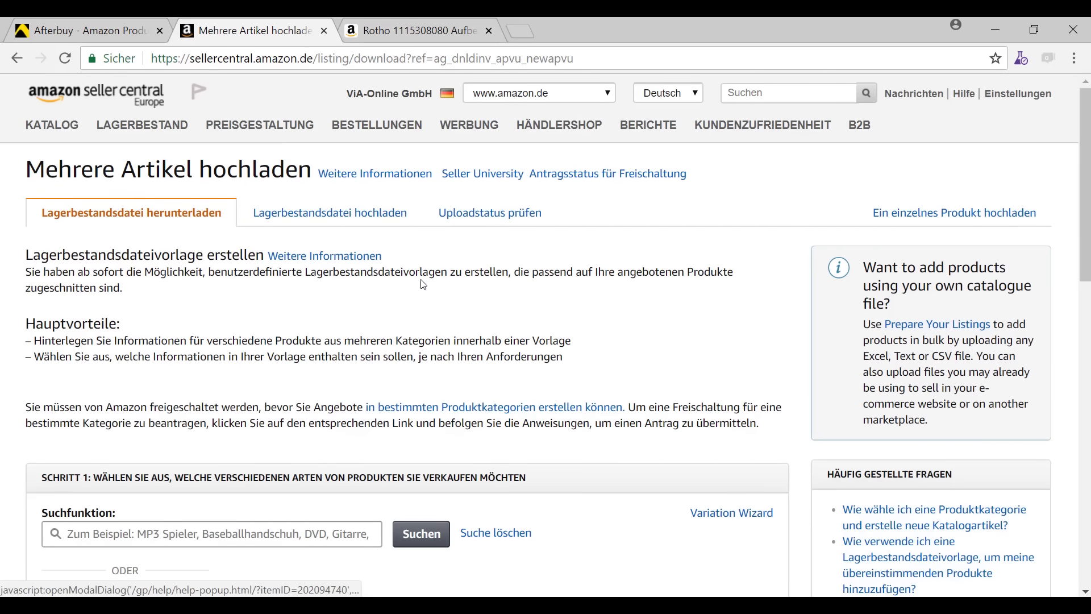
Select the classification Baumarkt > Eisenwaren > Fenster-Zubehör > Fensterabdichtungszubehör for the inventory file template
{"action": "scroll", "coordinate": [716, 326], "scroll_direction": "down", "scroll_amount": 5}
{"action": "scroll", "coordinate": [715, 325], "scroll_direction": "down", "scroll_amount": 2}
{"action": "left_click", "coordinate": [127, 366]}
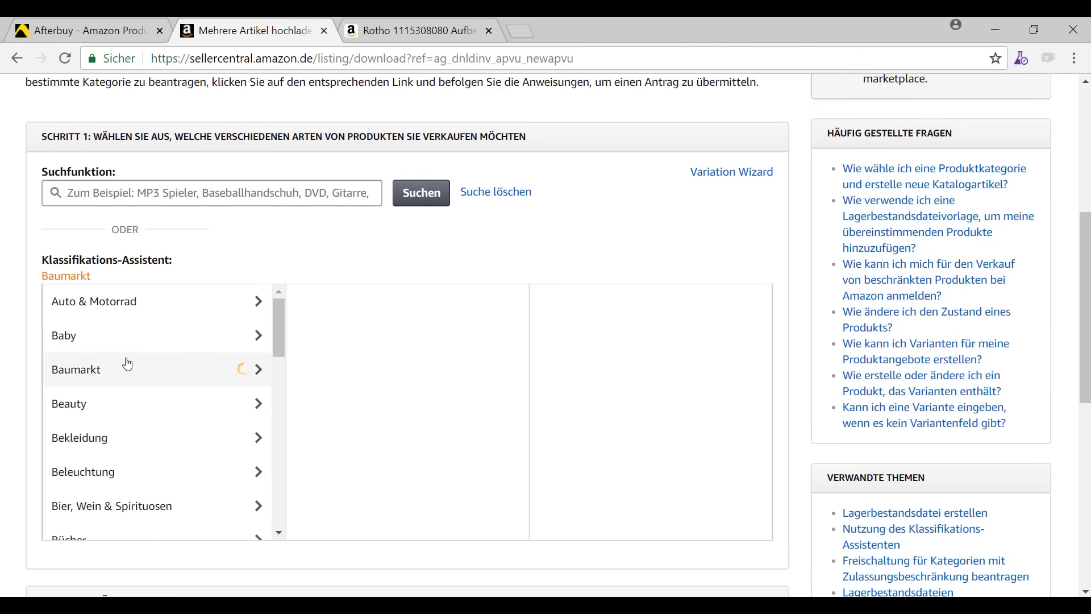
{"action": "left_click", "coordinate": [472, 375]}
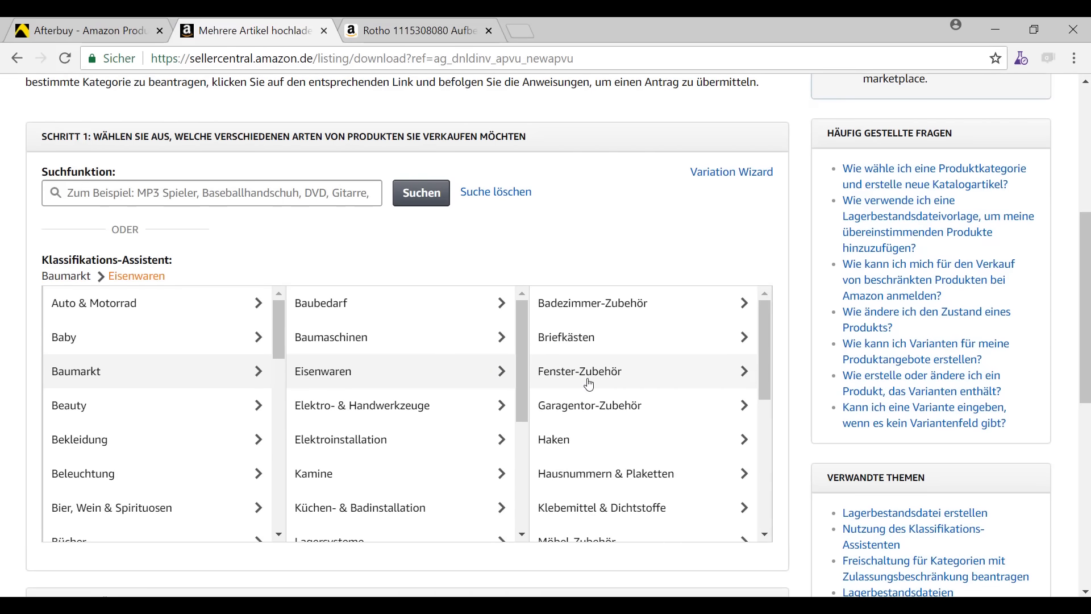
{"action": "left_click", "coordinate": [589, 384]}
{"action": "left_click", "coordinate": [710, 343]}
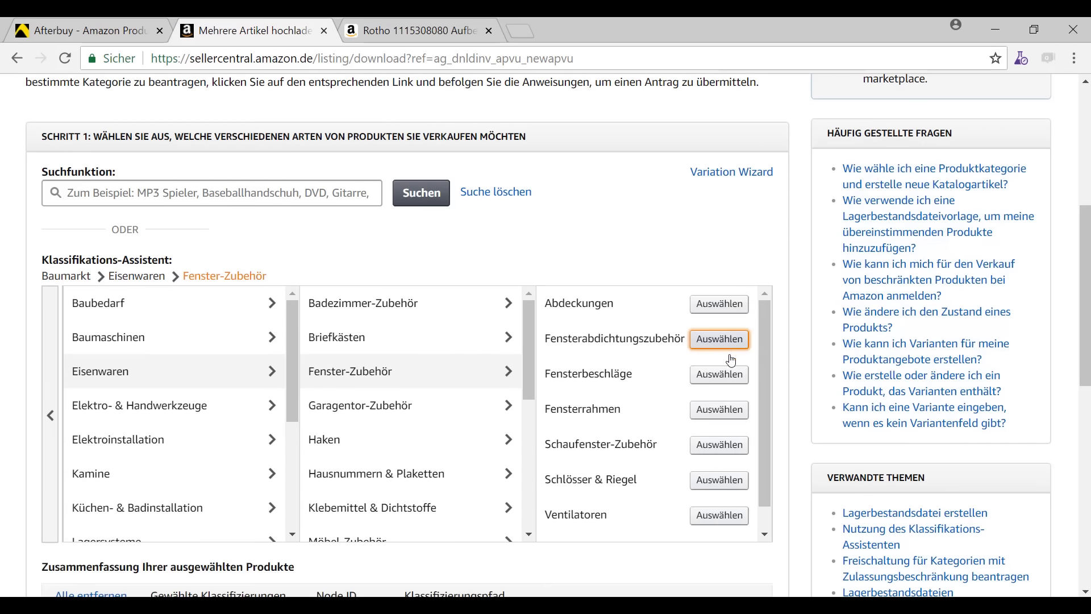
Set the inventory file template mode to Benutzerdefiniert and review the available attribute groups
{"action": "scroll", "coordinate": [737, 214], "scroll_direction": "down", "scroll_amount": 6}
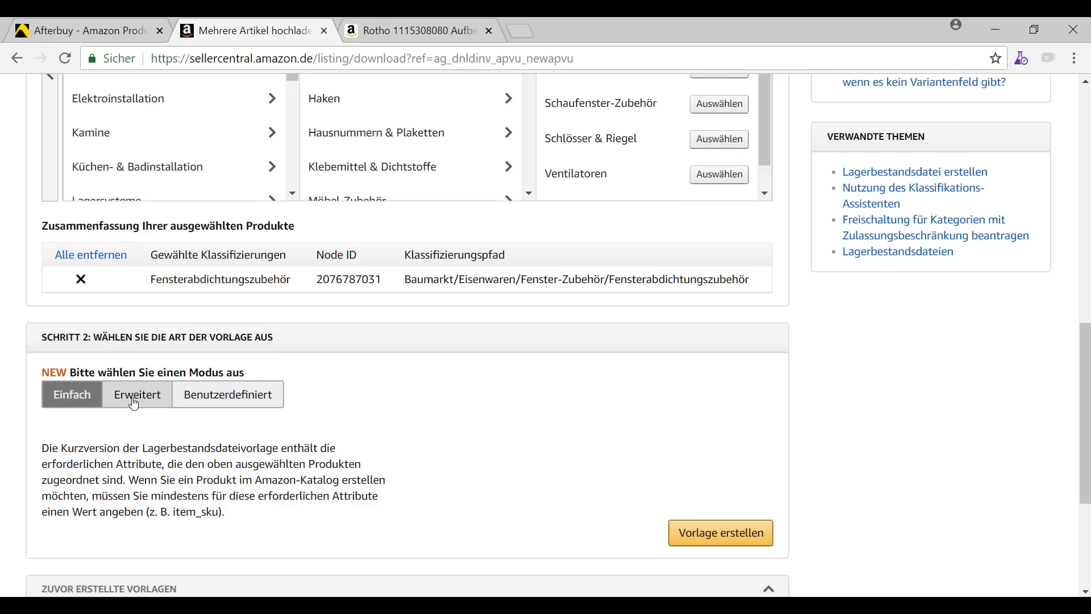
{"action": "left_click", "coordinate": [257, 399]}
{"action": "scroll", "coordinate": [435, 372], "scroll_direction": "down", "scroll_amount": 3}
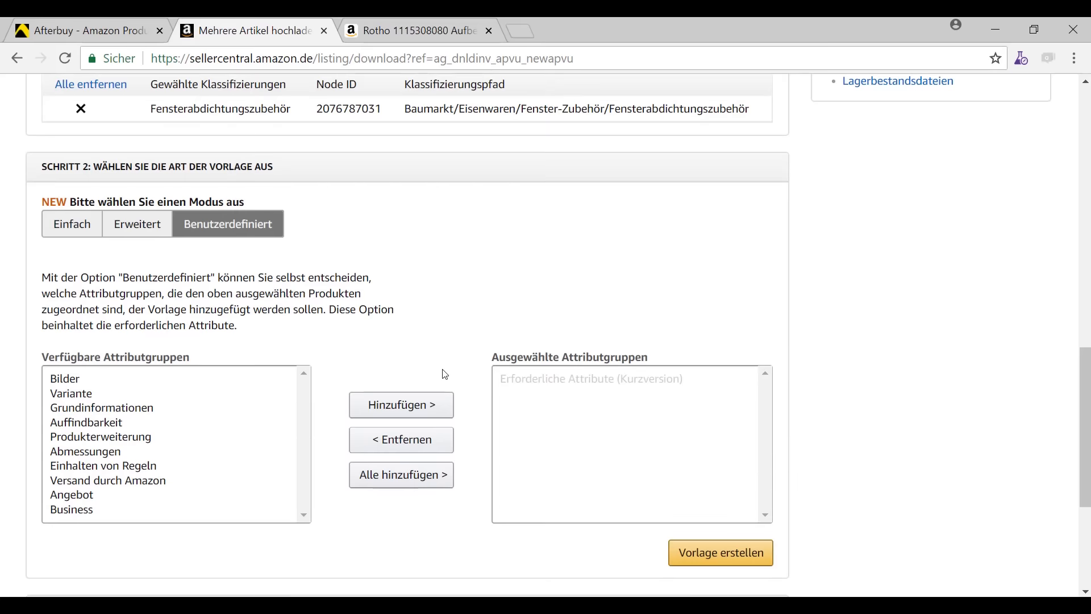
{"action": "scroll", "coordinate": [465, 331], "scroll_direction": "down", "scroll_amount": 2}
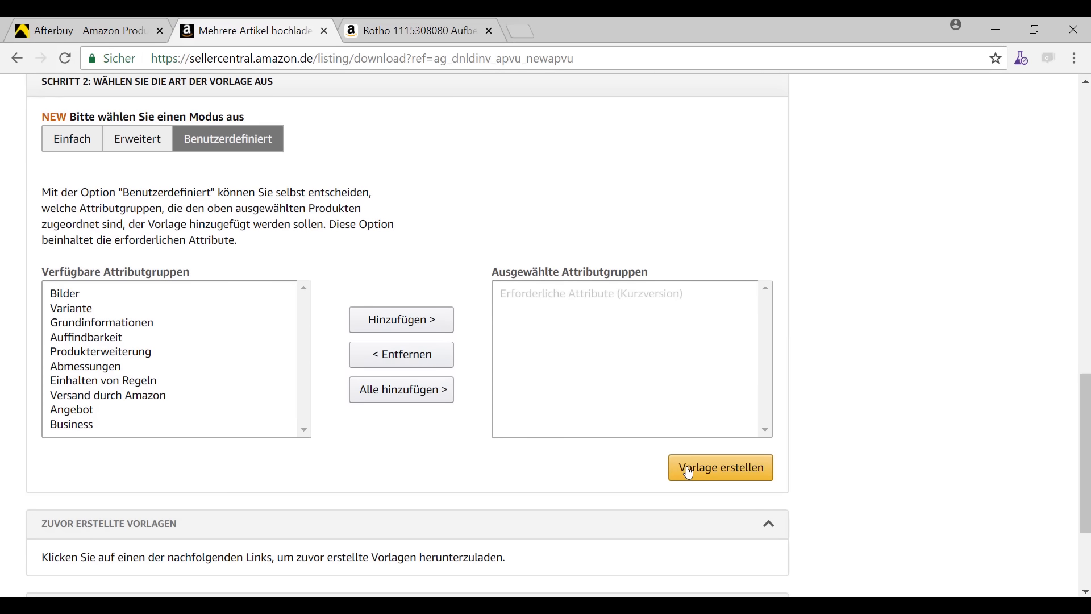
Switch to the Afterbuy template form, set its source back to Vorlage Auswählen and review the basic product information's required fields
{"action": "left_click", "coordinate": [108, 32]}
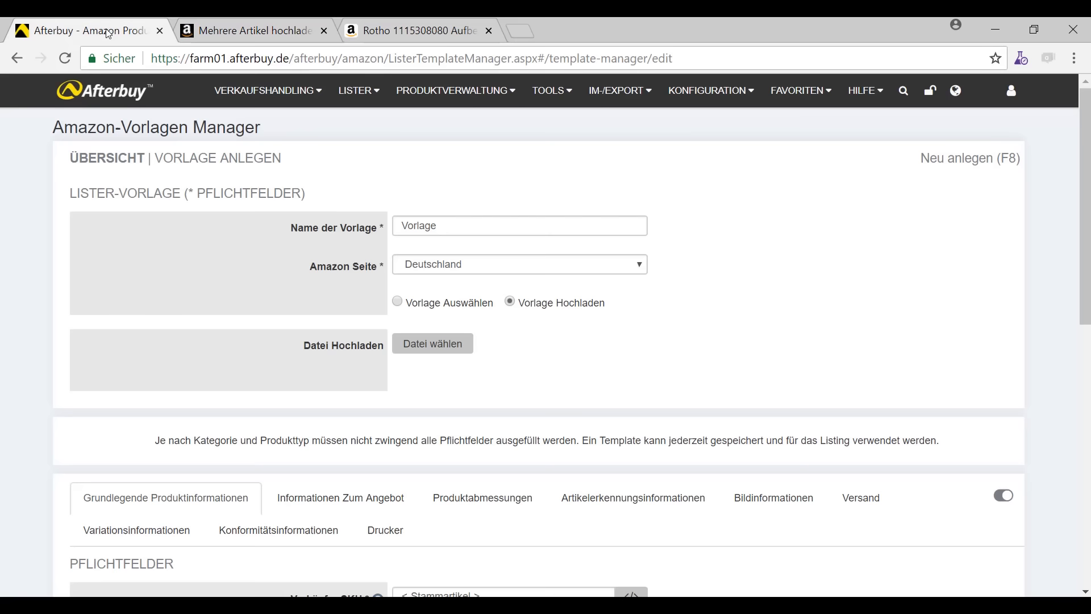
{"action": "left_click", "coordinate": [398, 302]}
{"action": "scroll", "coordinate": [462, 300], "scroll_direction": "down", "scroll_amount": 4}
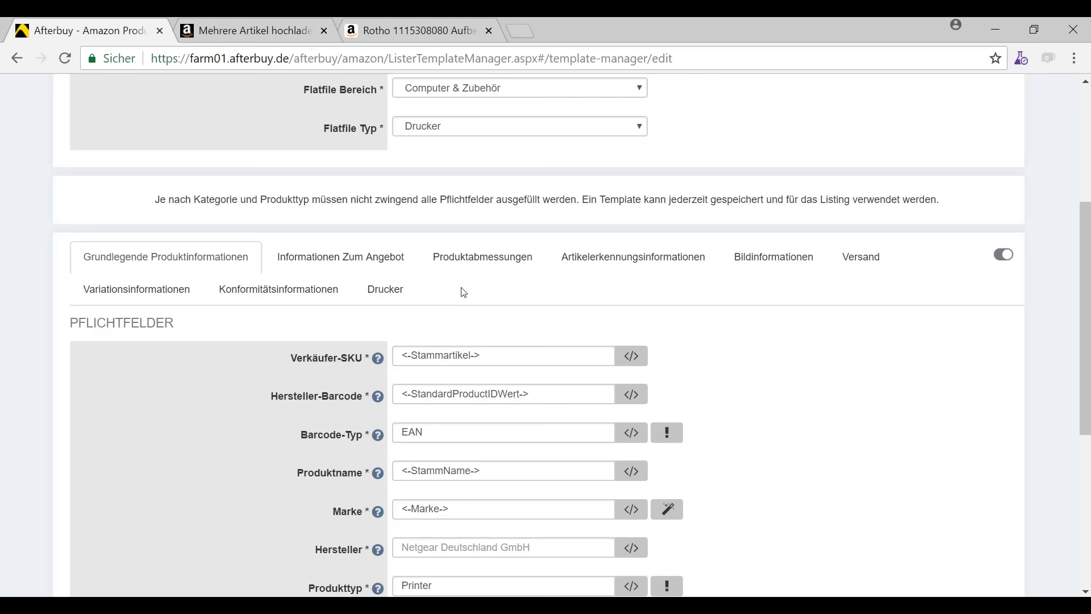
{"action": "scroll", "coordinate": [538, 297], "scroll_direction": "down", "scroll_amount": 3}
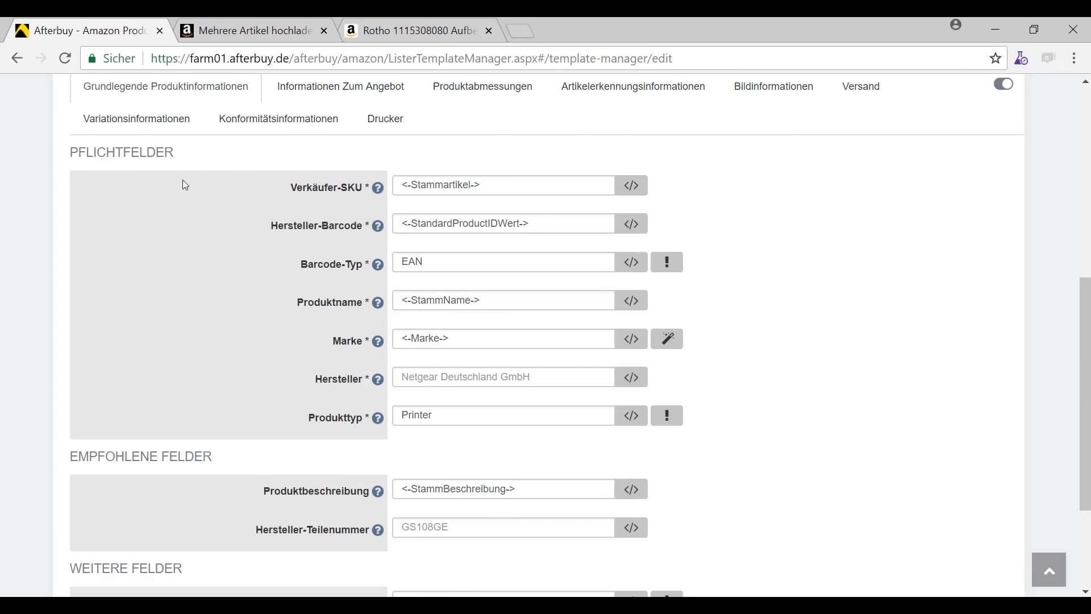
Review the remaining basic product information fields and limit the template form to its required fields
{"action": "scroll", "coordinate": [108, 508], "scroll_direction": "down", "scroll_amount": 3}
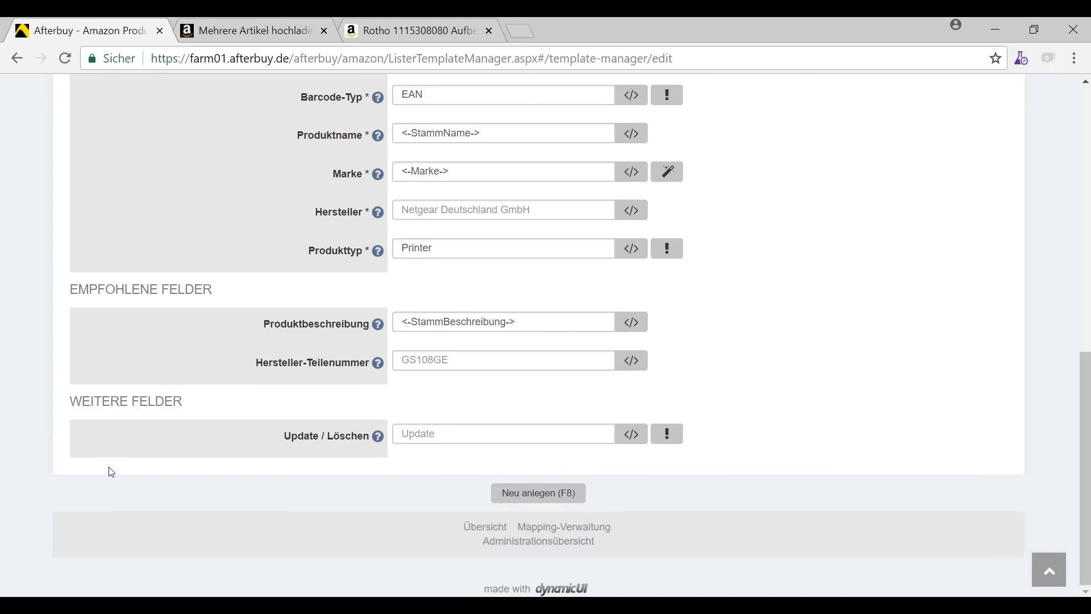
{"action": "scroll", "coordinate": [205, 410], "scroll_direction": "up", "scroll_amount": 6}
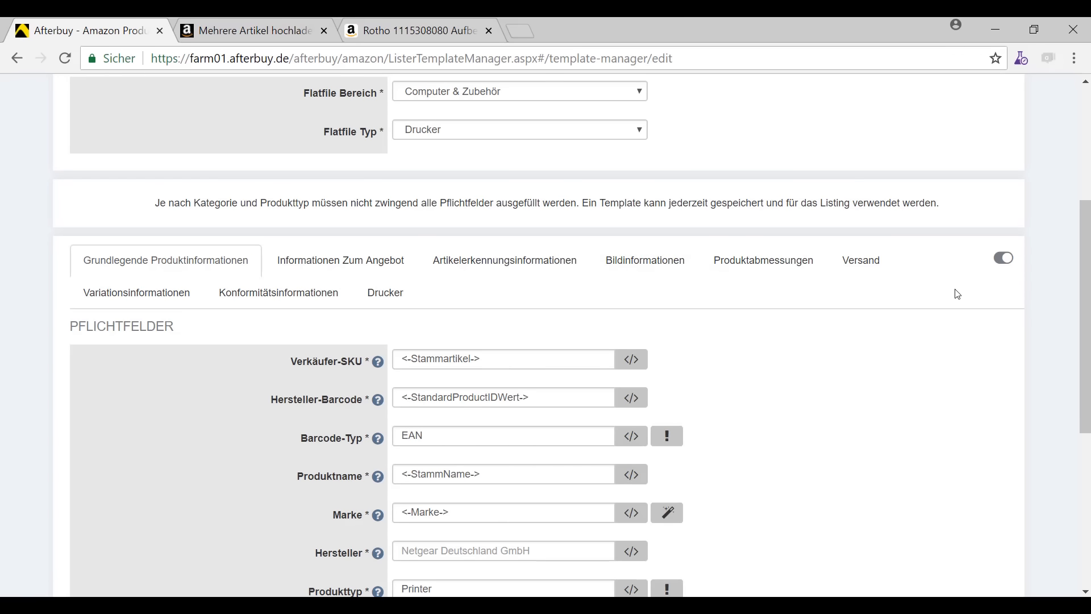
{"action": "left_click", "coordinate": [1007, 260]}
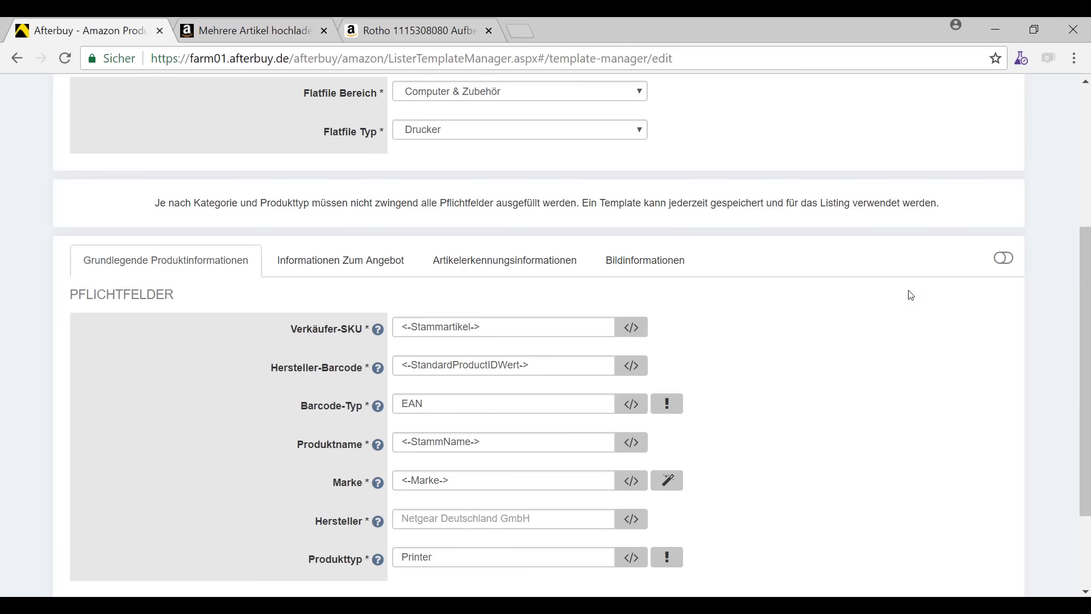
Review the required fields for basic product information, Informationen Zum Angebot, Artikelerkennungsinformationen and Bildinformationen
{"action": "scroll", "coordinate": [890, 283], "scroll_direction": "down", "scroll_amount": 1}
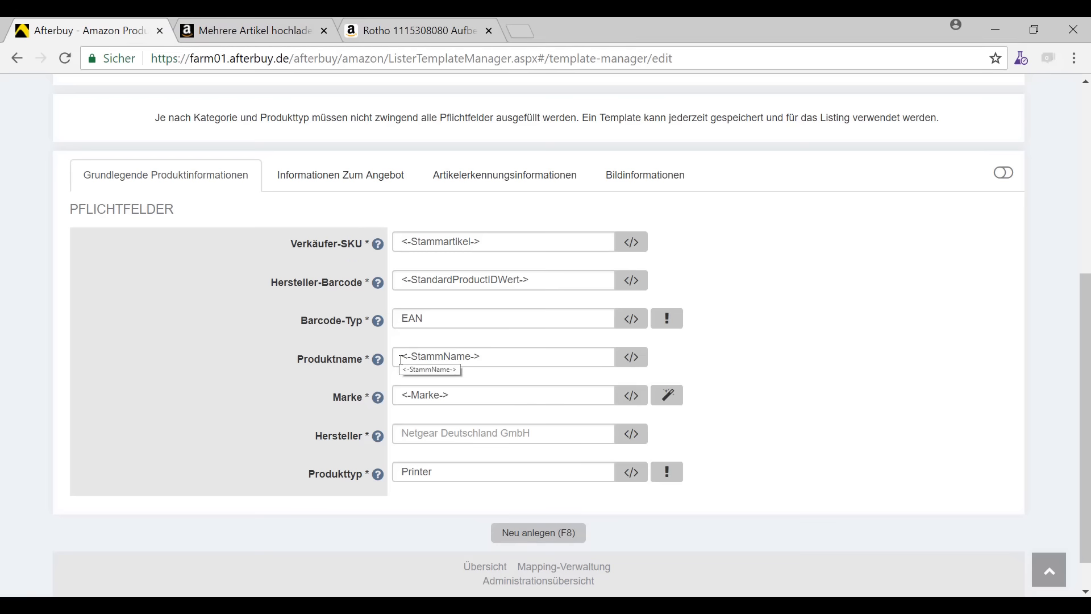
{"action": "left_click", "coordinate": [364, 175]}
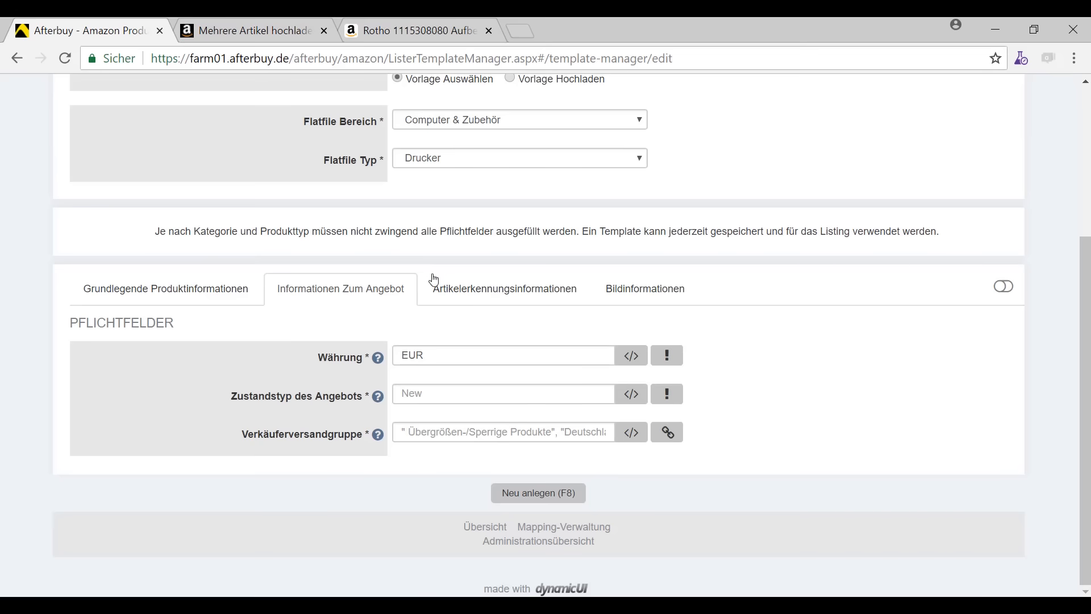
{"action": "left_click", "coordinate": [452, 292]}
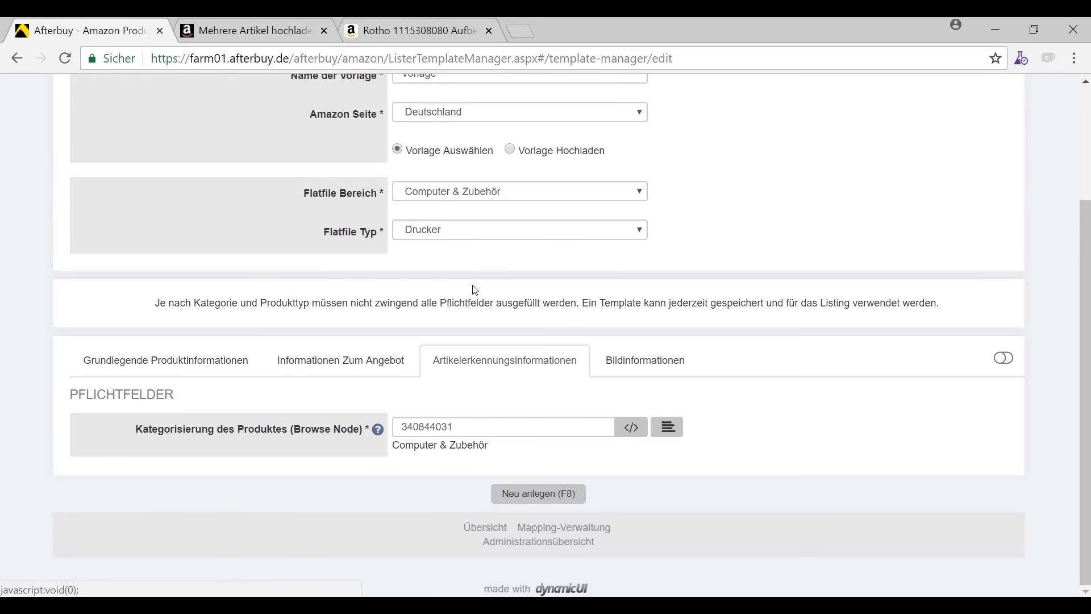
{"action": "left_click", "coordinate": [634, 361]}
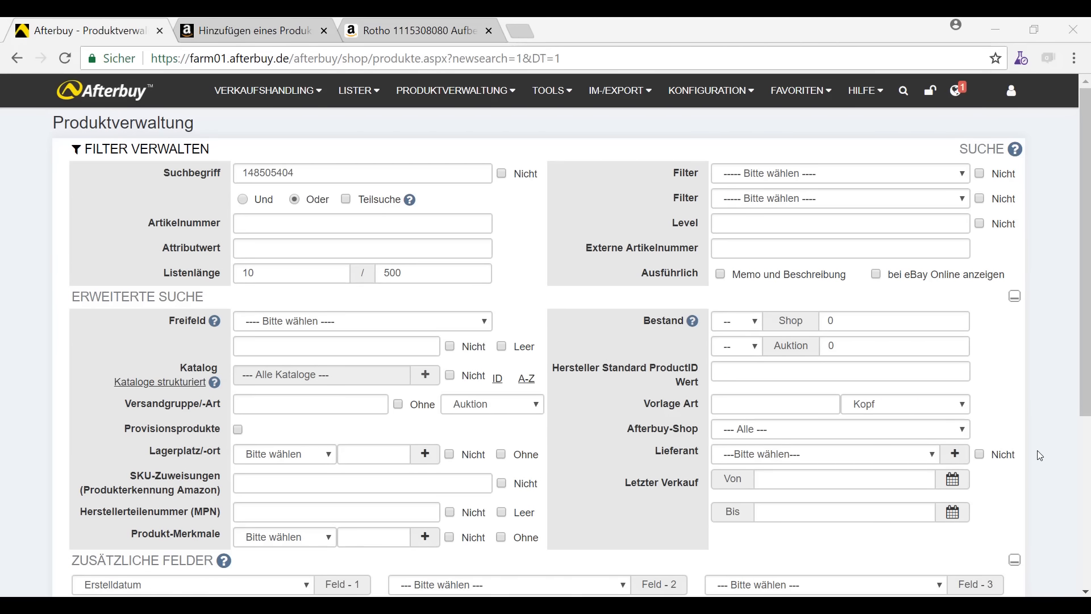
Search the Produktverwaltung for the product with the search term 148505404
{"action": "scroll", "coordinate": [1038, 450], "scroll_direction": "down", "scroll_amount": 5}
{"action": "left_click", "coordinate": [398, 375]}
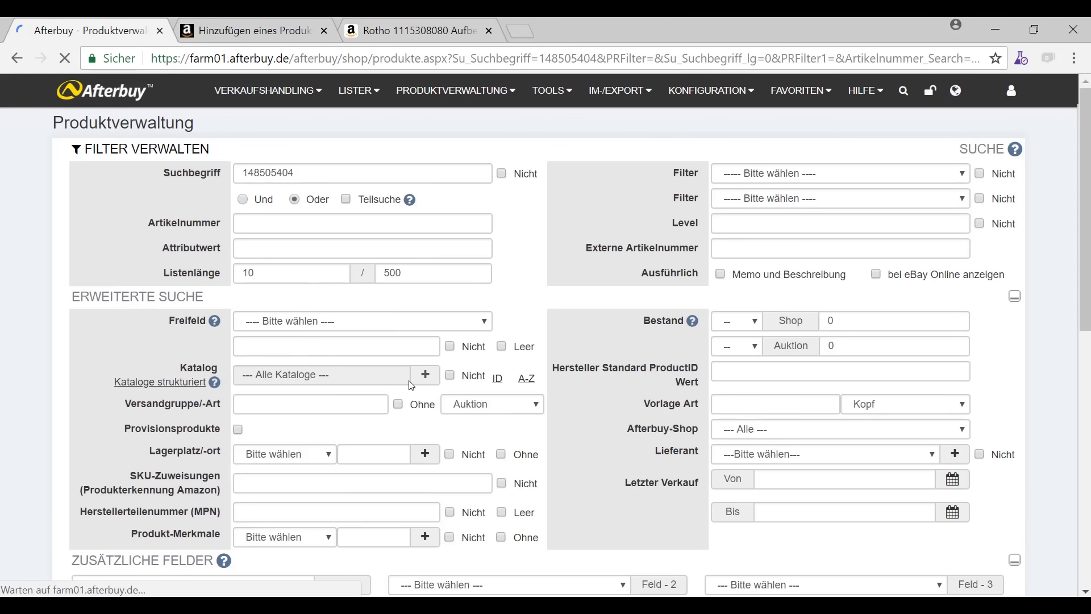
{"action": "scroll", "coordinate": [391, 386], "scroll_direction": "down", "scroll_amount": 6}
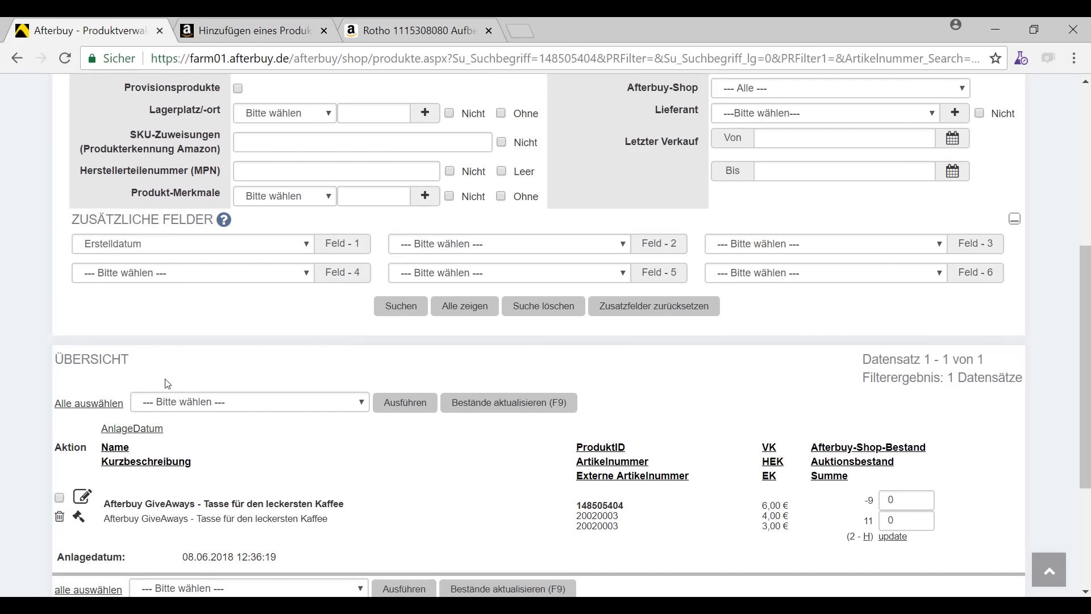
Select the product Afterbuy GiveAways - Tasse für den leckersten Kaffee and run Amazon Produktdaten Export on it
{"action": "left_click", "coordinate": [60, 500]}
{"action": "left_click", "coordinate": [238, 406]}
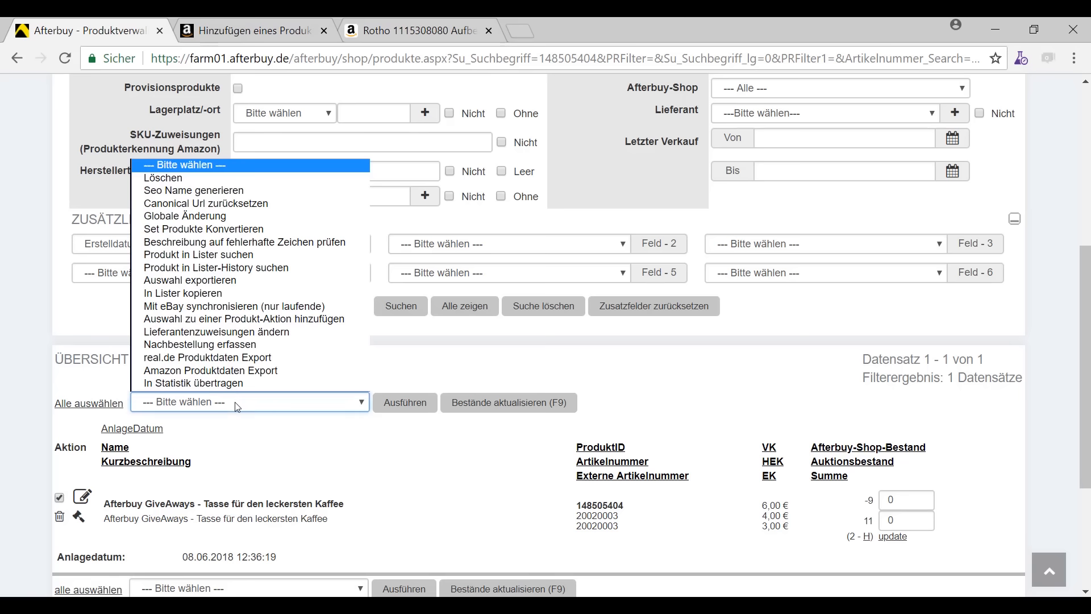
{"action": "left_click", "coordinate": [242, 374]}
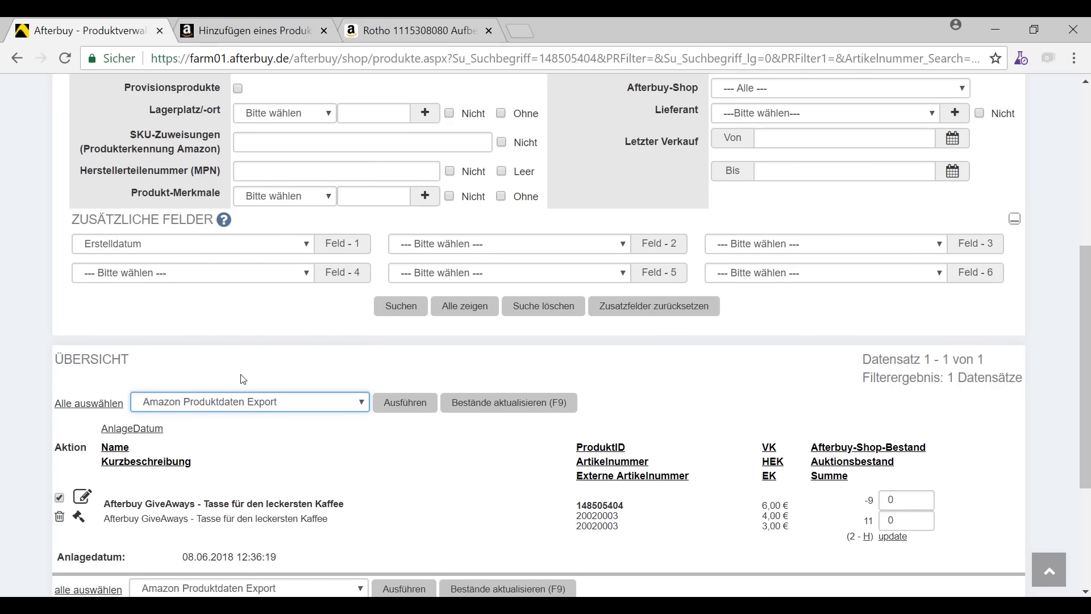
{"action": "left_click", "coordinate": [405, 403]}
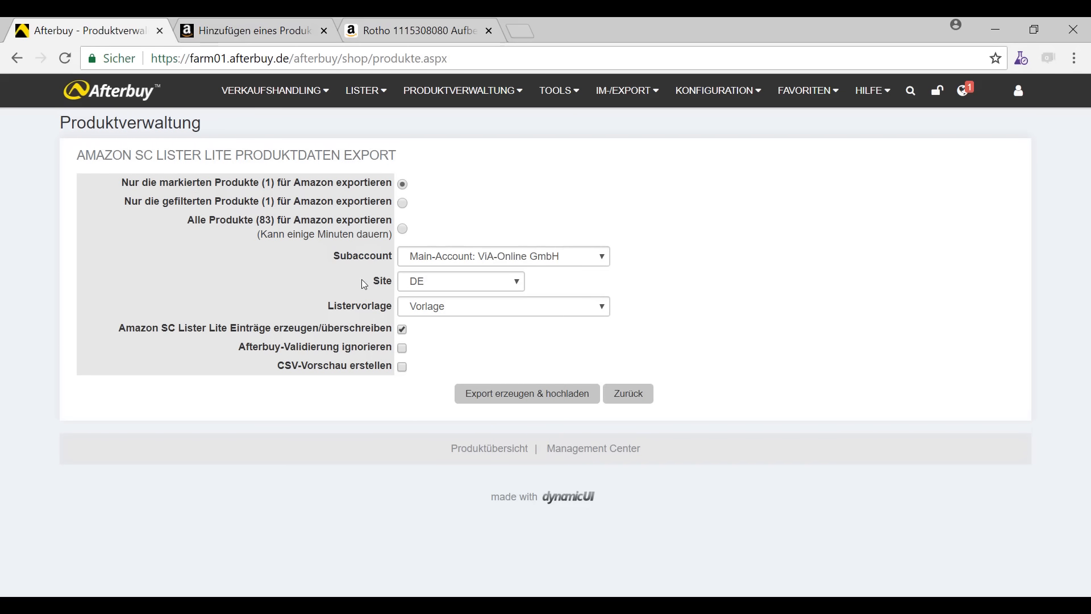
Choose DE as the site and Vorlage as the lister template for the Amazon product data export
{"action": "left_click", "coordinate": [453, 281]}
{"action": "left_click", "coordinate": [454, 280]}
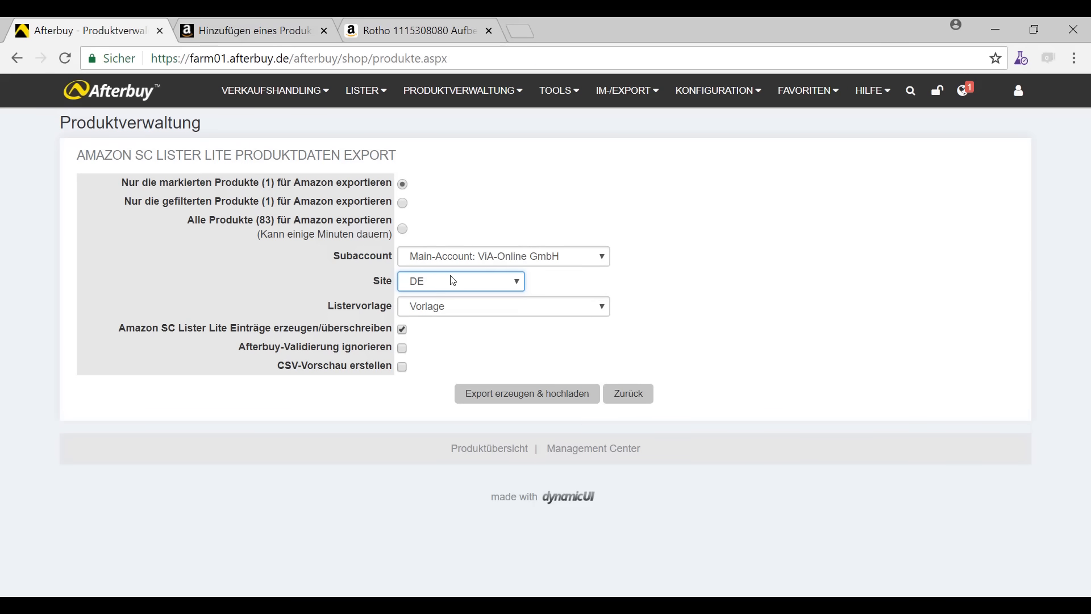
{"action": "left_click", "coordinate": [451, 313]}
{"action": "left_click", "coordinate": [451, 313]}
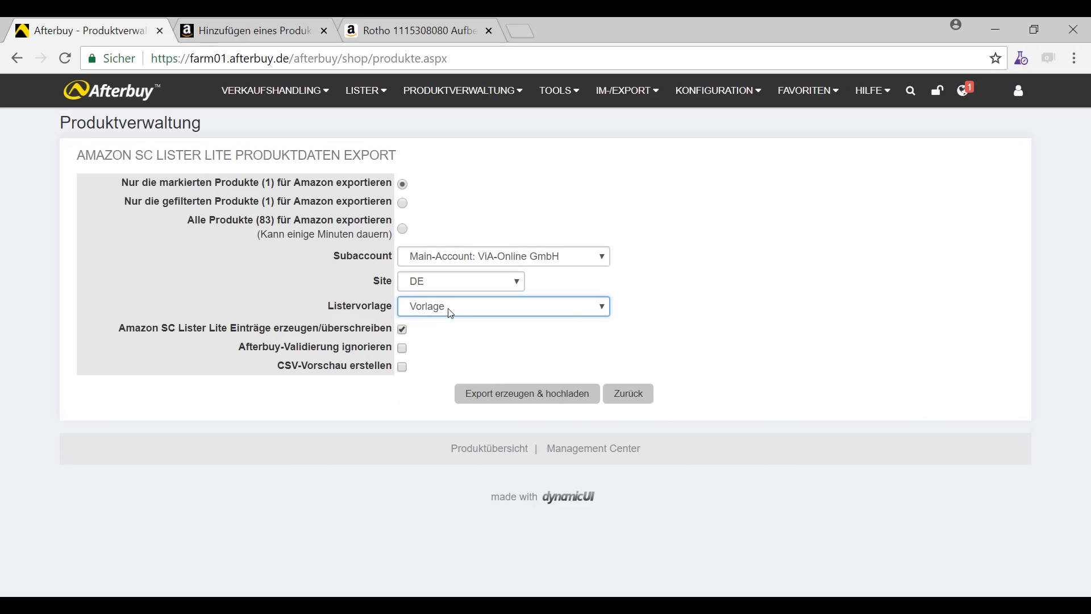